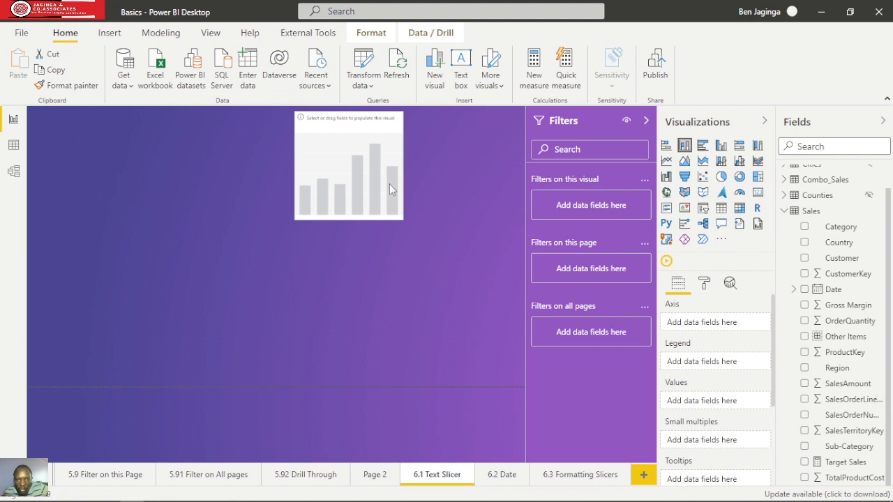
Build the empty stacked column chart with Region as axis and SalesAmount as values, and enlarge it near the page's upper edge
{"action": "left_click_drag", "start_coordinate": [389, 184], "coordinate": [395, 181]}
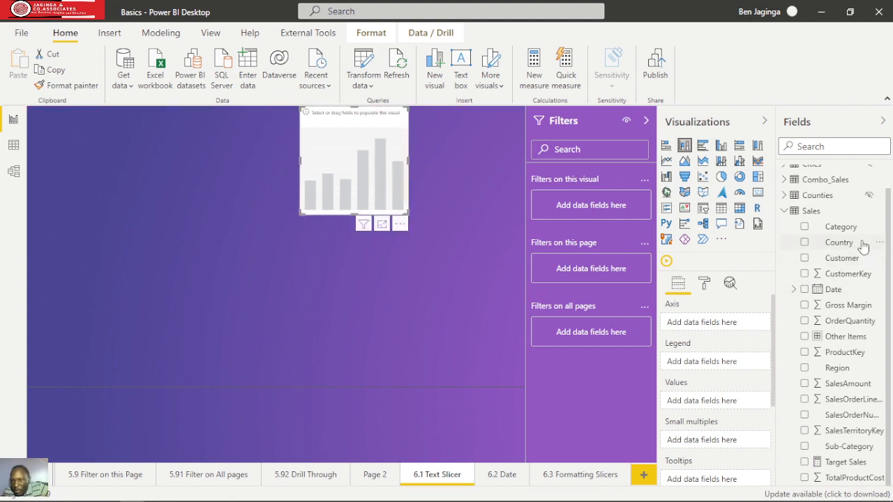
{"action": "left_click_drag", "start_coordinate": [837, 375], "coordinate": [729, 322]}
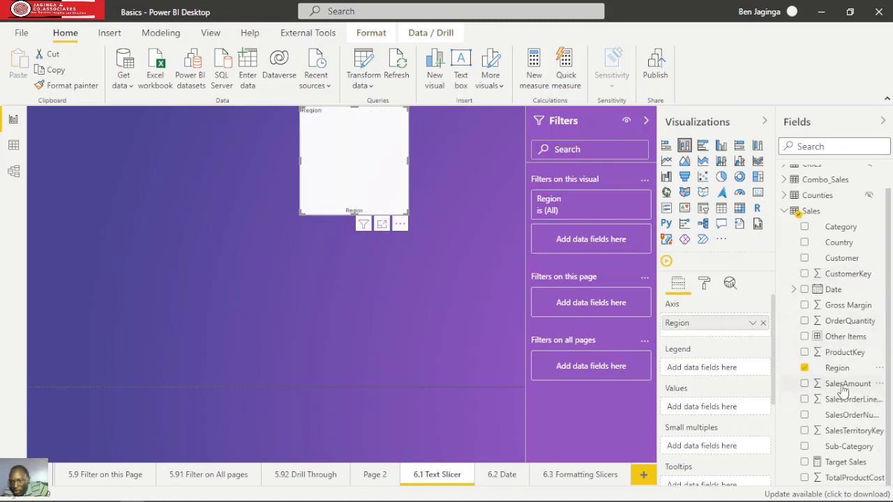
{"action": "left_click_drag", "start_coordinate": [845, 384], "coordinate": [731, 410]}
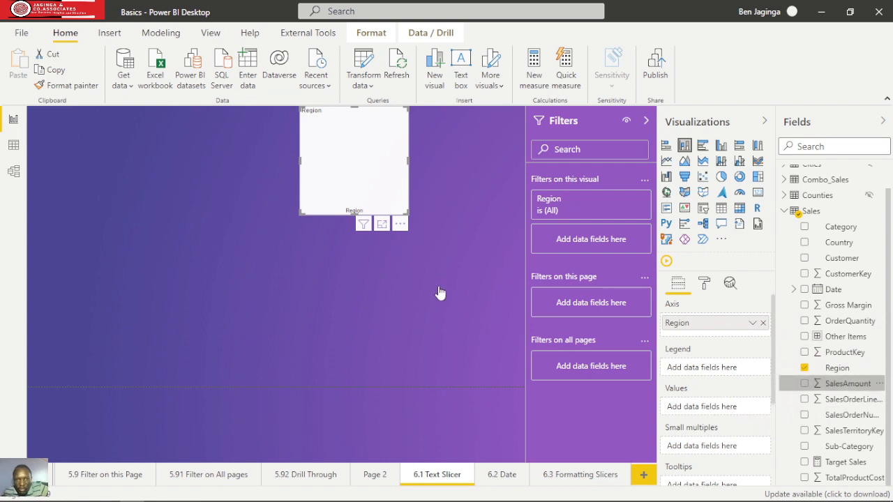
{"action": "left_click_drag", "start_coordinate": [406, 211], "coordinate": [498, 231]}
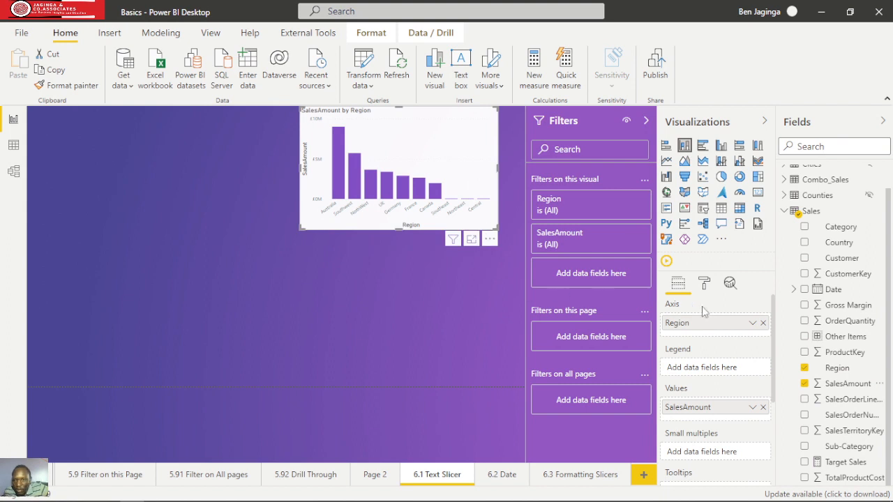
Format the SalesAmount by Region chart's X axis with black text at 11 pt
{"action": "left_click", "coordinate": [704, 283]}
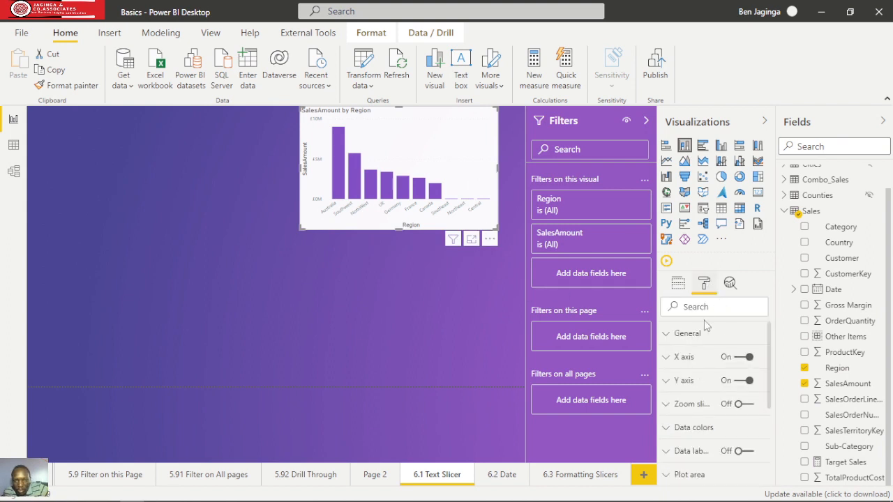
{"action": "left_click", "coordinate": [670, 360]}
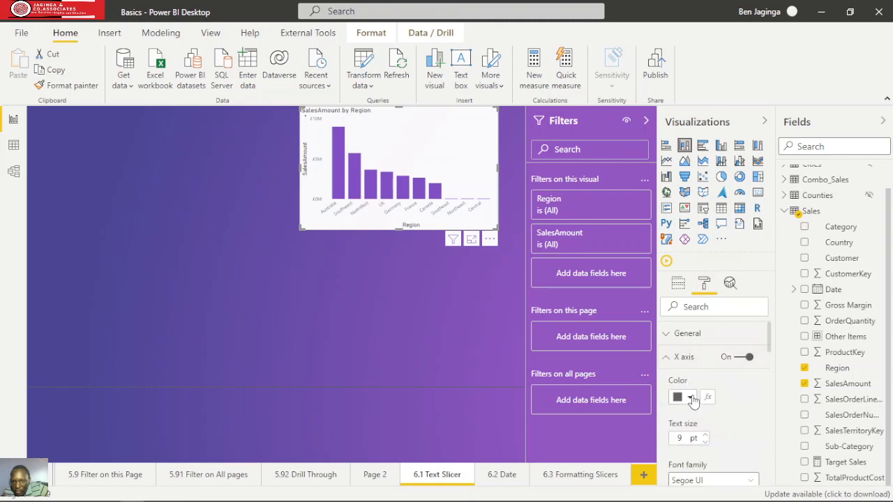
{"action": "left_click", "coordinate": [687, 397]}
{"action": "left_click", "coordinate": [690, 337]}
{"action": "left_click", "coordinate": [704, 435]}
{"action": "left_click", "coordinate": [705, 435]}
{"action": "left_click", "coordinate": [705, 435]}
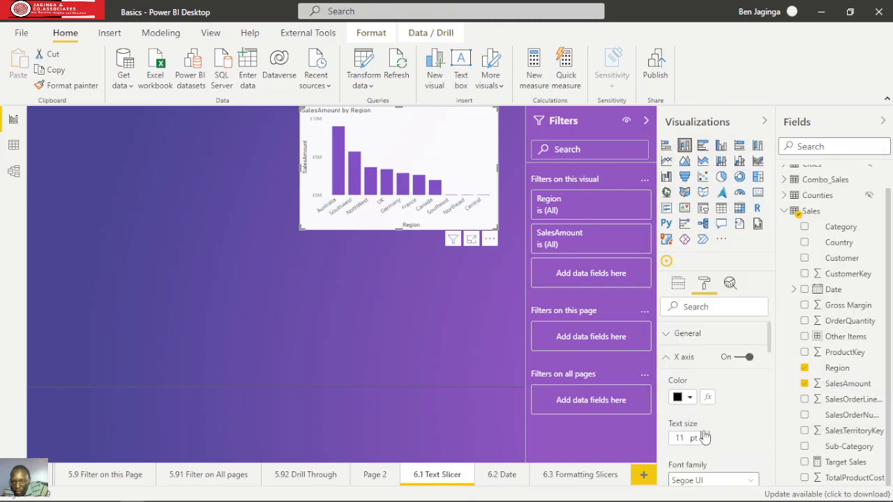
{"action": "left_click", "coordinate": [669, 357]}
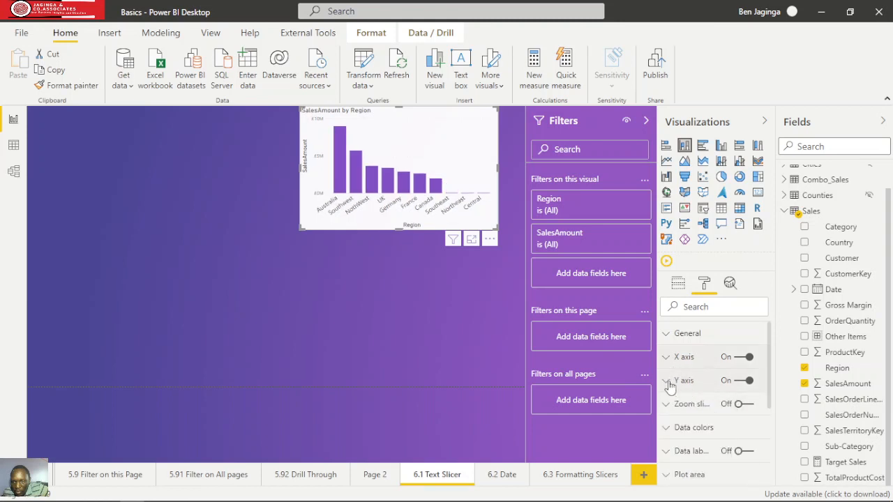
Format the Y axis of the SalesAmount by Region chart with black text at 11 pt
{"action": "left_click", "coordinate": [684, 380]}
{"action": "scroll", "coordinate": [708, 433], "scroll_direction": "down", "scroll_amount": 4}
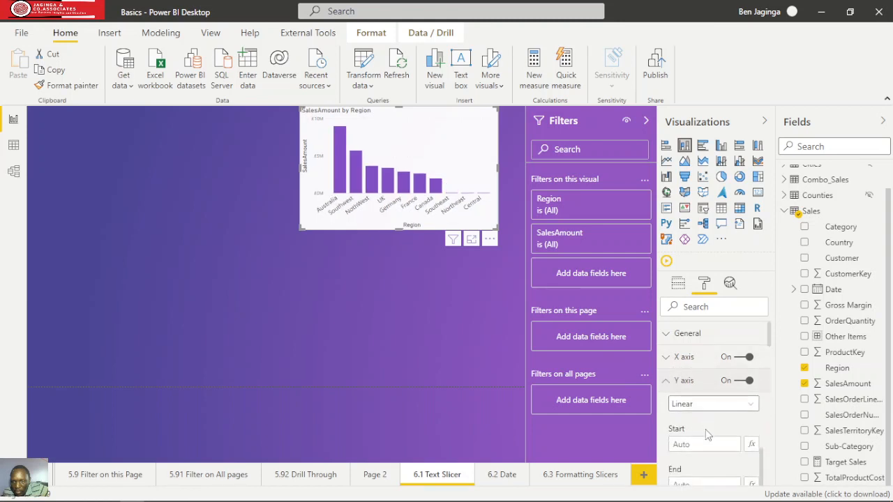
{"action": "left_click", "coordinate": [691, 442]}
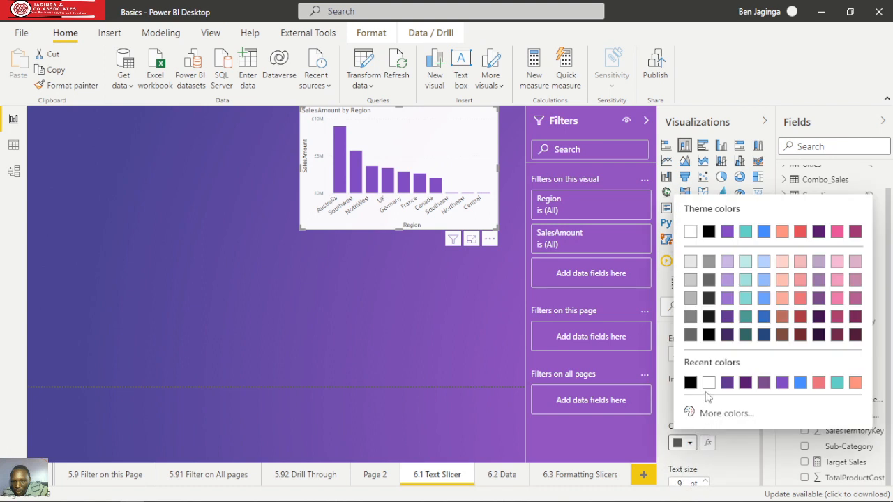
{"action": "left_click", "coordinate": [688, 377]}
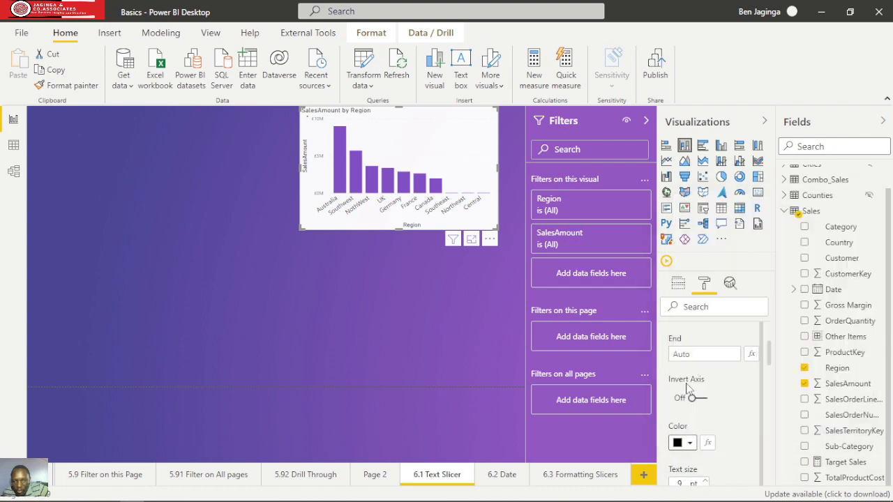
{"action": "left_click", "coordinate": [705, 481]}
{"action": "left_click", "coordinate": [706, 479]}
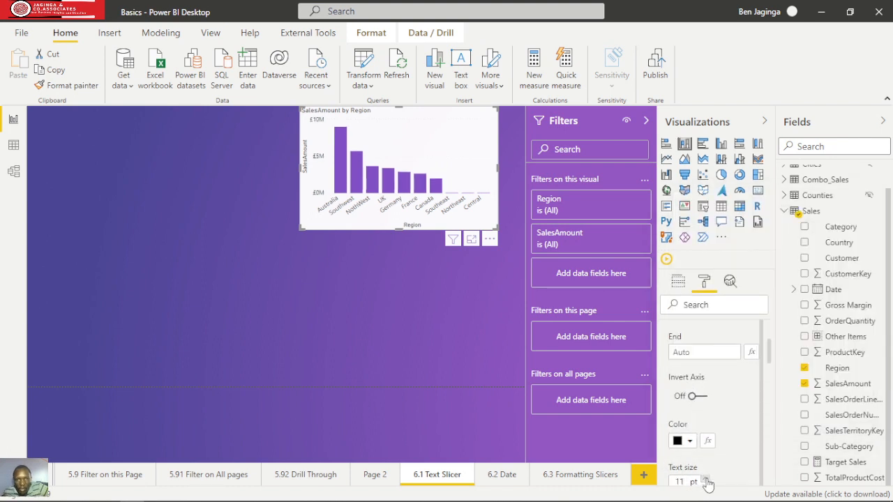
{"action": "scroll", "coordinate": [677, 389], "scroll_direction": "up", "scroll_amount": 5}
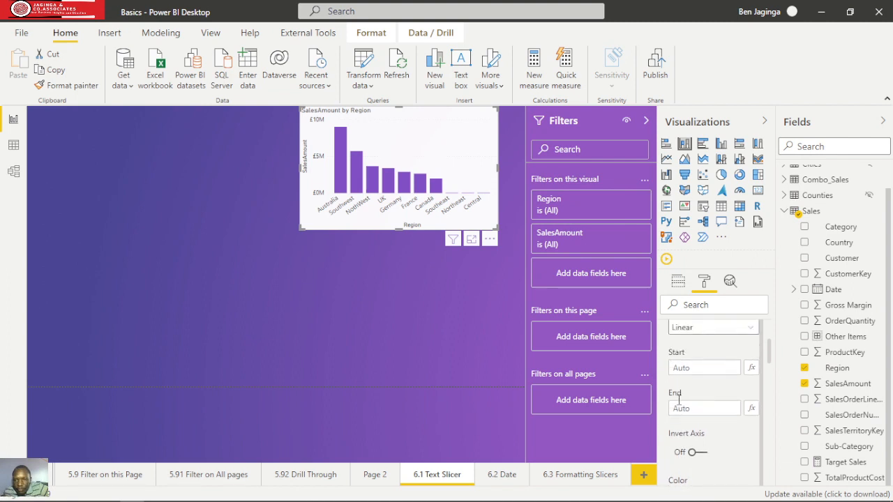
{"action": "left_click", "coordinate": [676, 379]}
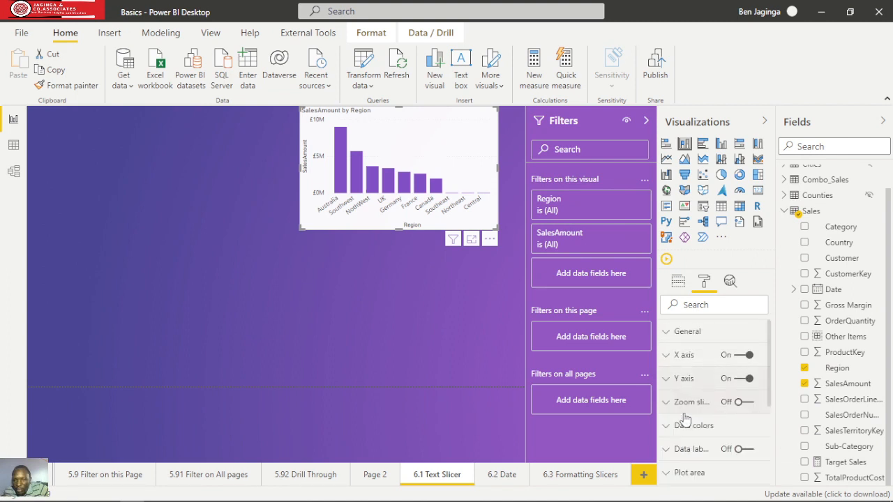
Turn on data labels for the SalesAmount by Region chart, coloured black with 10 pt text
{"action": "left_click", "coordinate": [744, 449]}
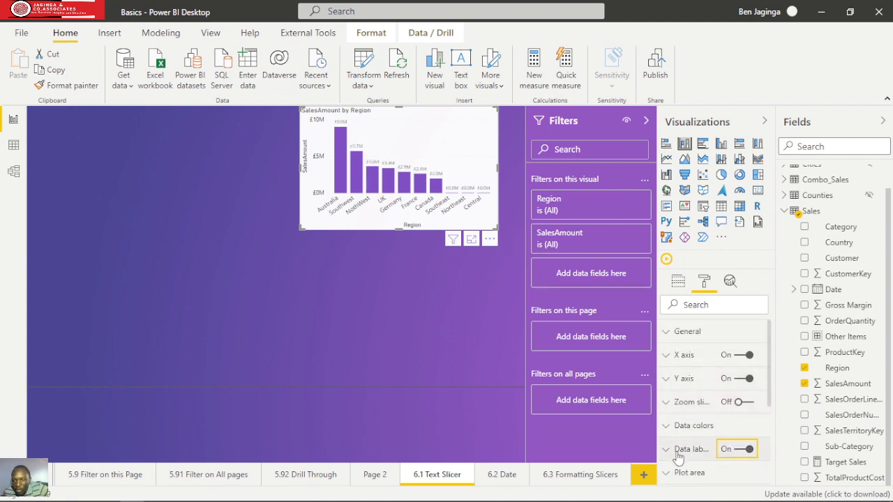
{"action": "left_click", "coordinate": [672, 451]}
{"action": "scroll", "coordinate": [701, 441], "scroll_direction": "down", "scroll_amount": 2}
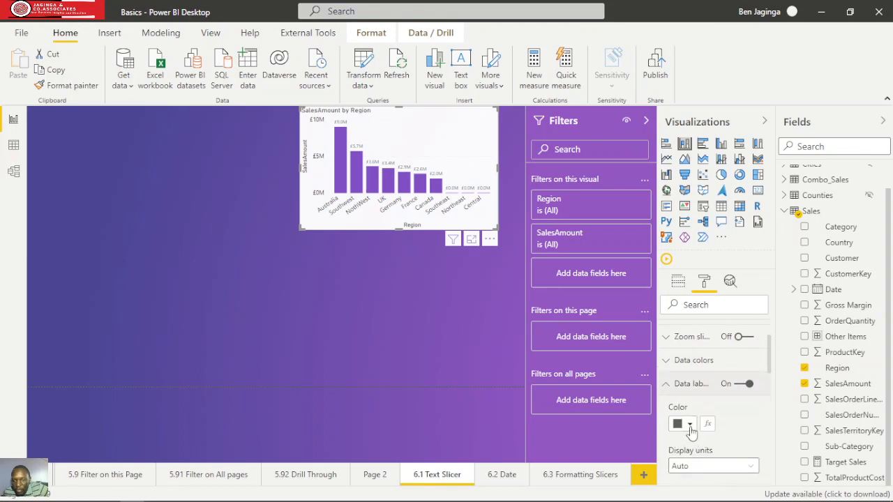
{"action": "left_click", "coordinate": [690, 425]}
{"action": "left_click", "coordinate": [690, 363]}
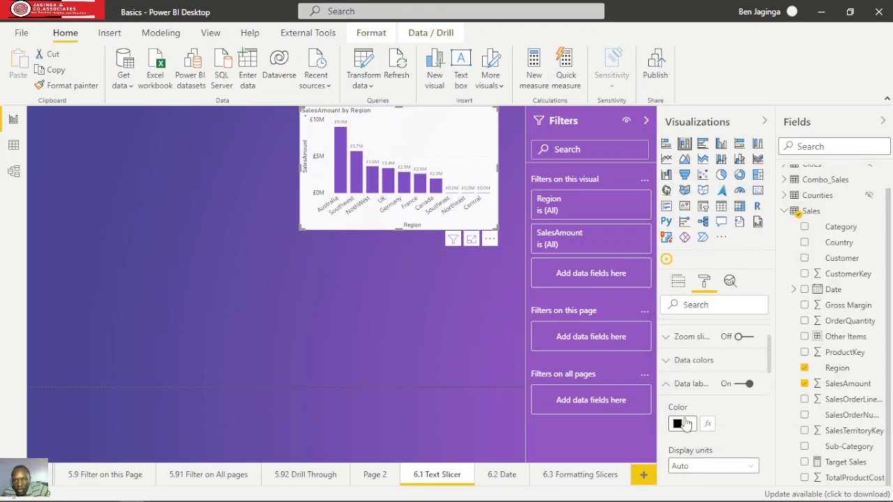
{"action": "scroll", "coordinate": [709, 433], "scroll_direction": "down", "scroll_amount": 2}
{"action": "scroll", "coordinate": [710, 433], "scroll_direction": "down", "scroll_amount": 5}
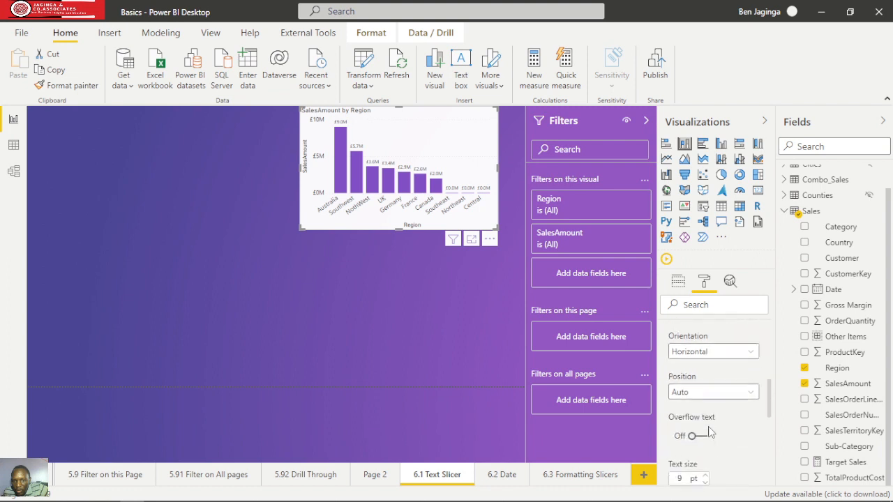
{"action": "left_click", "coordinate": [704, 410]}
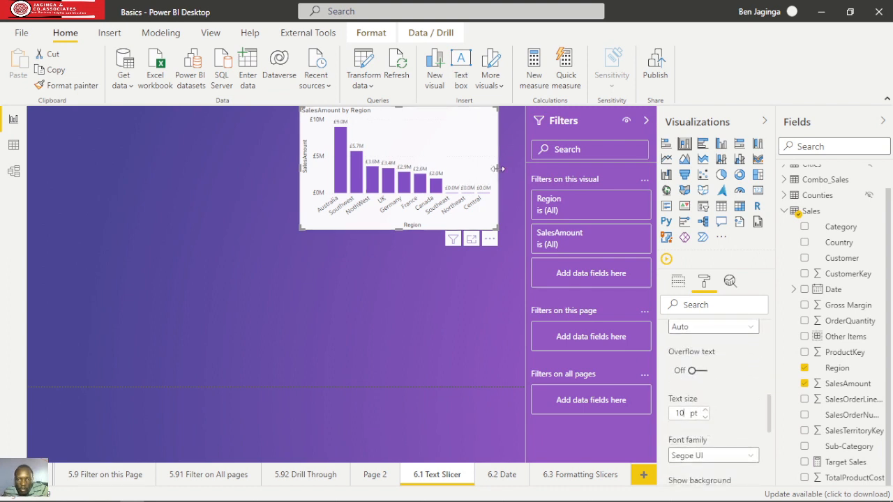
Collapse the Filters pane and adjust the SalesAmount by Region chart to be wider, slightly lower on the page and less tall
{"action": "left_click_drag", "start_coordinate": [498, 169], "coordinate": [514, 167]}
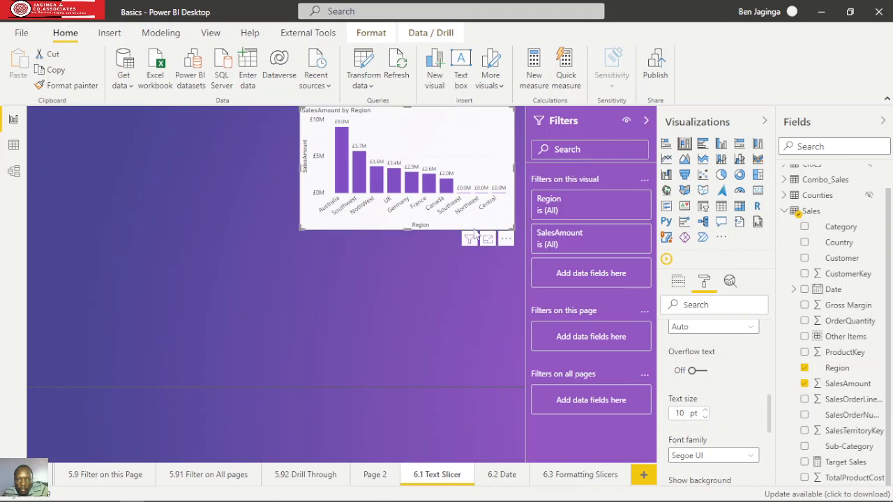
{"action": "left_click_drag", "start_coordinate": [473, 220], "coordinate": [476, 232]}
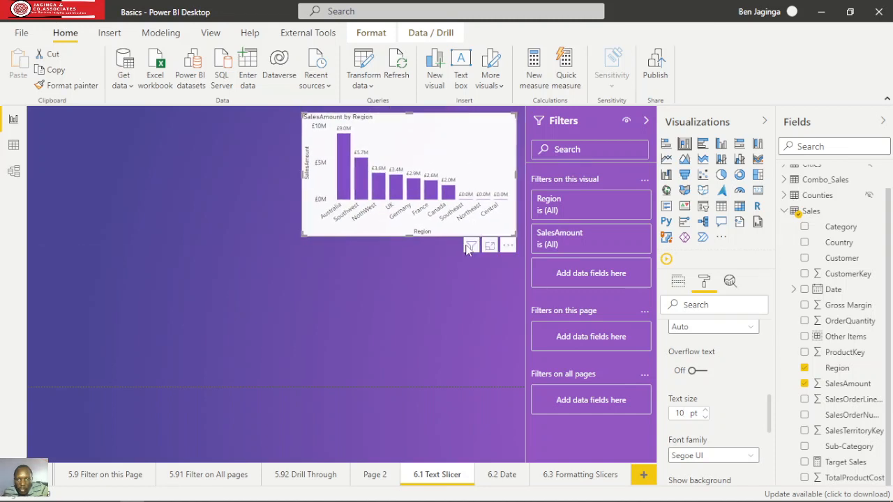
{"action": "left_click", "coordinate": [646, 122]}
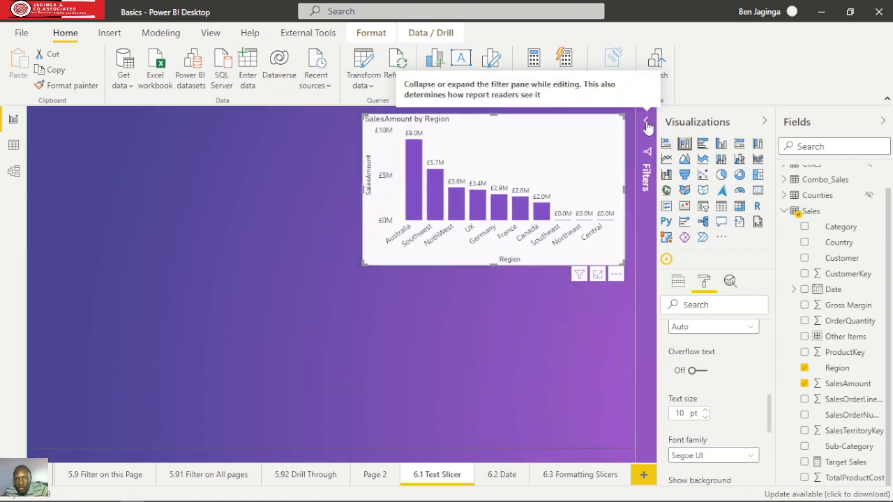
{"action": "left_click", "coordinate": [515, 318]}
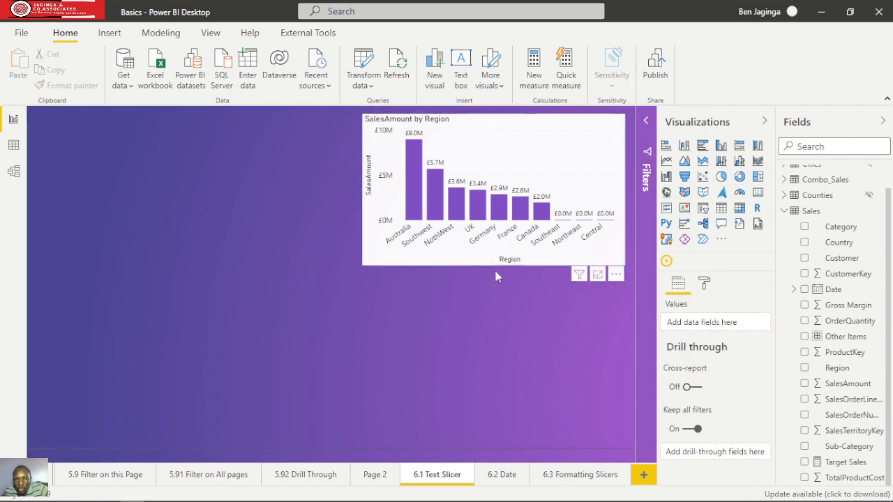
{"action": "left_click", "coordinate": [493, 263]}
{"action": "left_click_drag", "start_coordinate": [493, 264], "coordinate": [488, 253]}
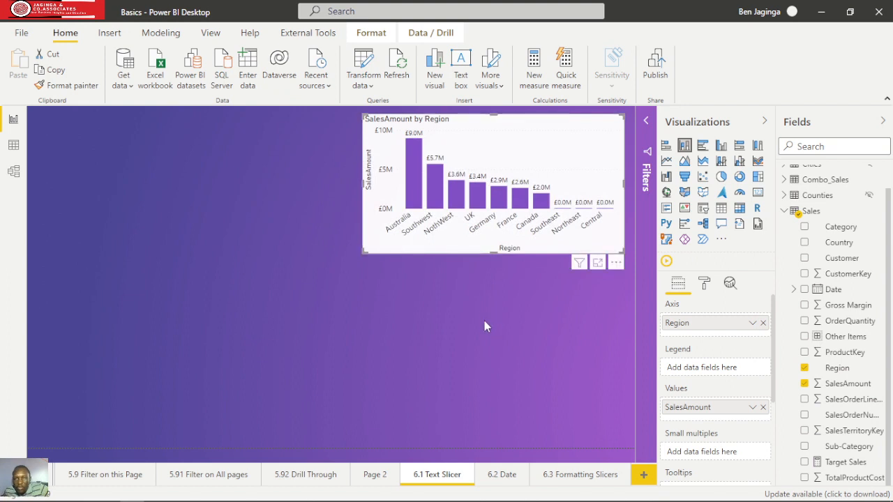
Add a clustered column chart to the page and place it below the SalesAmount by Region chart
{"action": "left_click", "coordinate": [570, 335]}
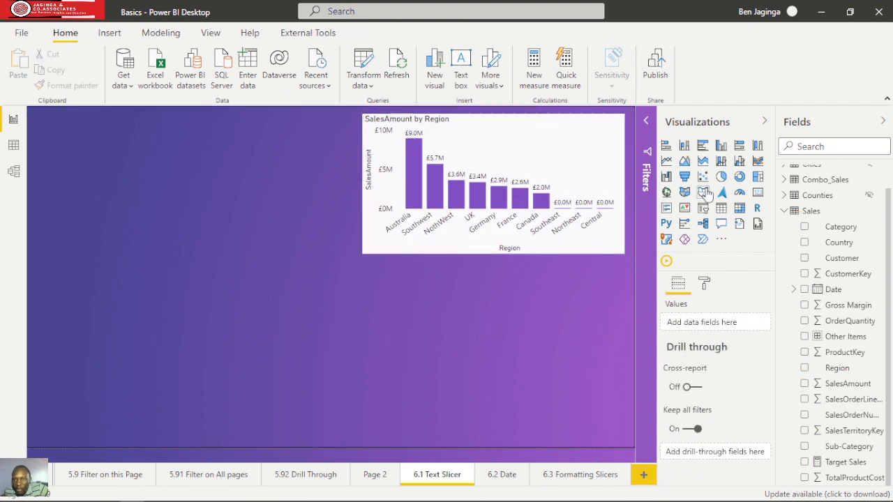
{"action": "left_click", "coordinate": [723, 148]}
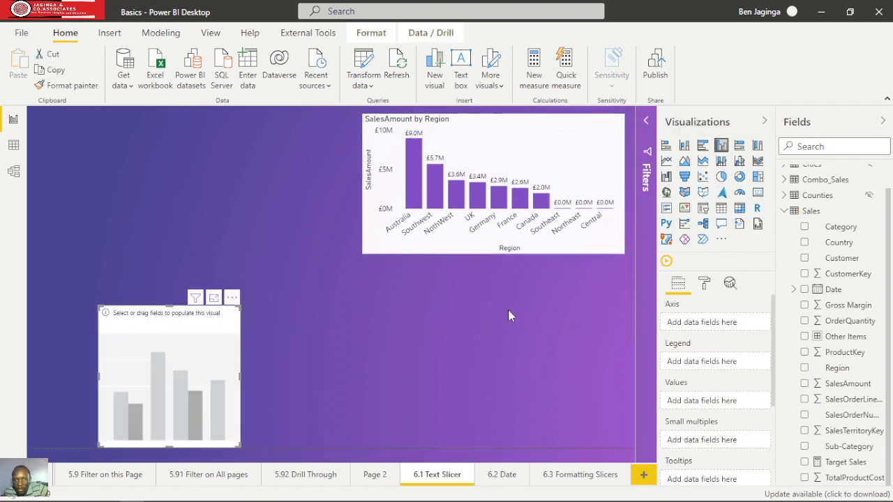
{"action": "left_click_drag", "start_coordinate": [220, 349], "coordinate": [425, 316]}
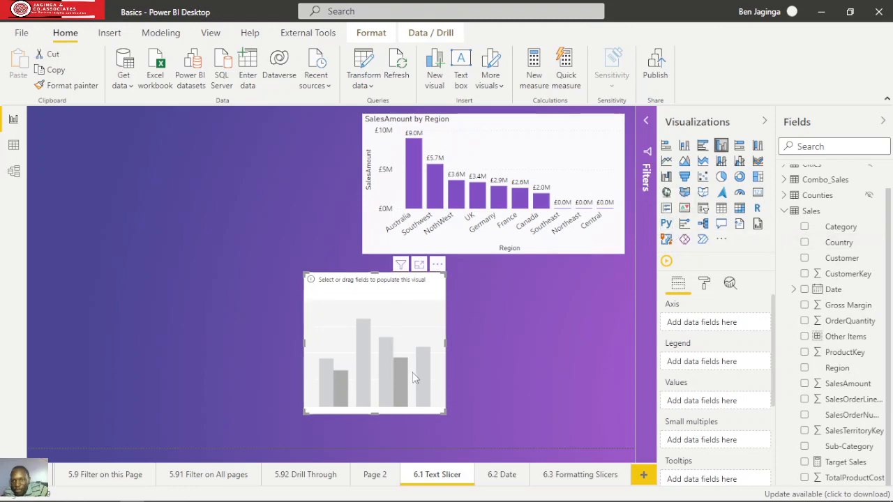
Populate the clustered column chart with Country as axis, the Date Hierarchy's Year as legend and Gross Margin as values
{"action": "left_click_drag", "start_coordinate": [841, 245], "coordinate": [722, 328]}
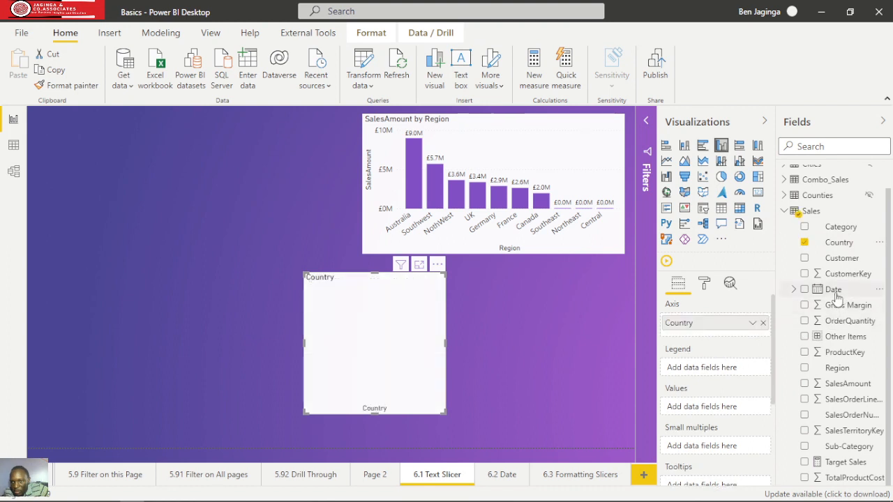
{"action": "left_click_drag", "start_coordinate": [835, 297], "coordinate": [703, 369]}
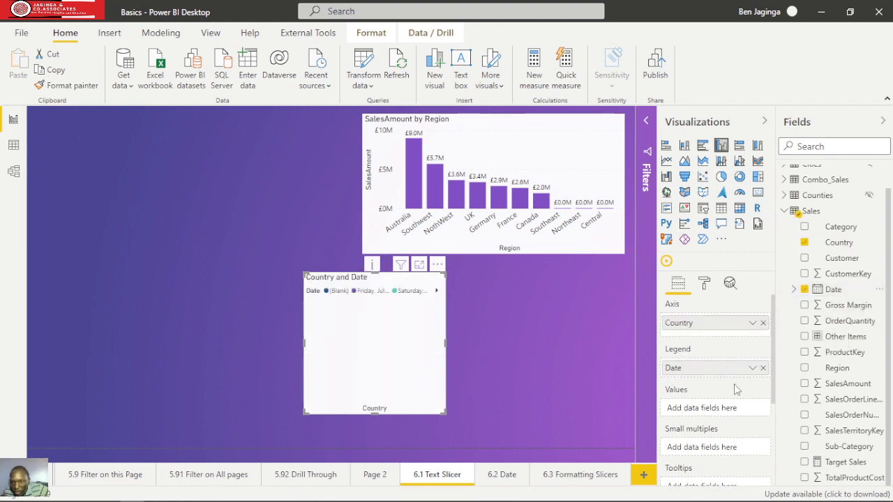
{"action": "left_click", "coordinate": [753, 368]}
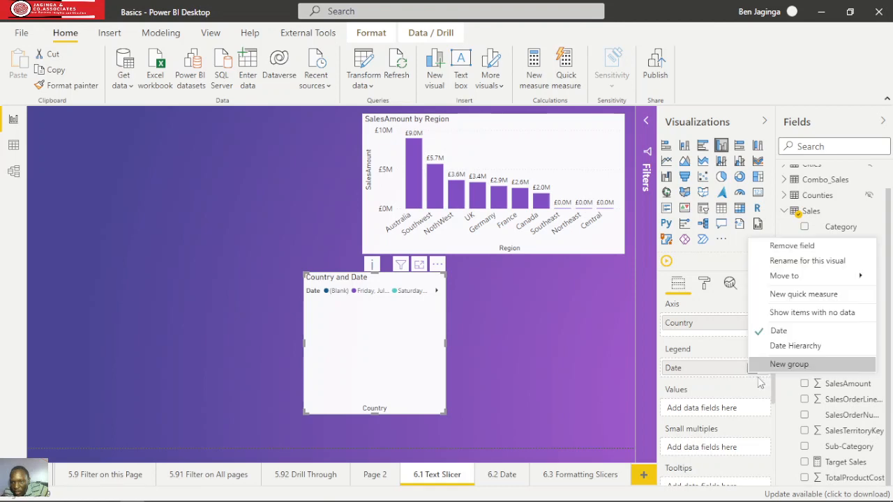
{"action": "left_click", "coordinate": [802, 349]}
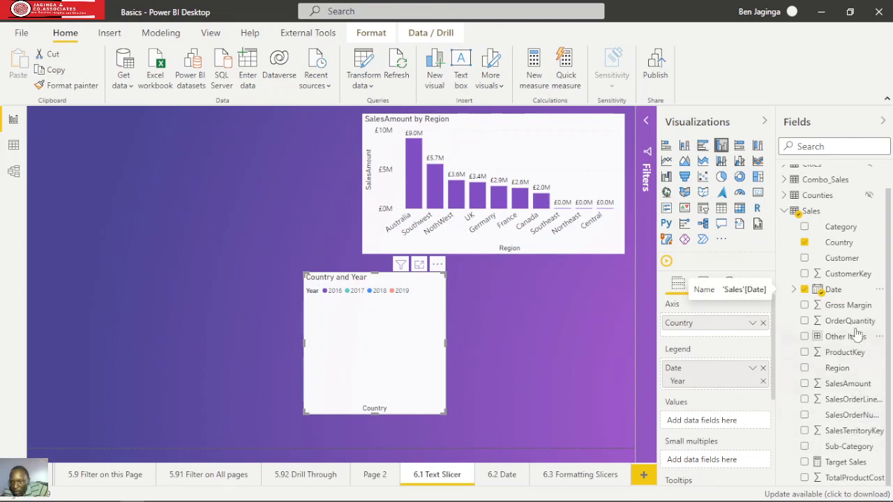
{"action": "left_click_drag", "start_coordinate": [847, 307], "coordinate": [740, 424]}
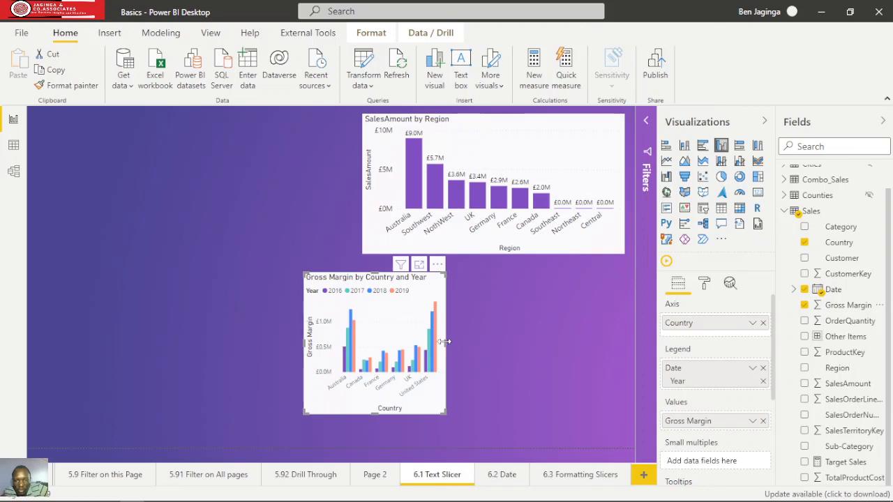
Widen the Gross Margin chart to the upper chart's right edge, and extend the SalesAmount chart leftward to nearly match its width
{"action": "left_click_drag", "start_coordinate": [445, 343], "coordinate": [621, 361]}
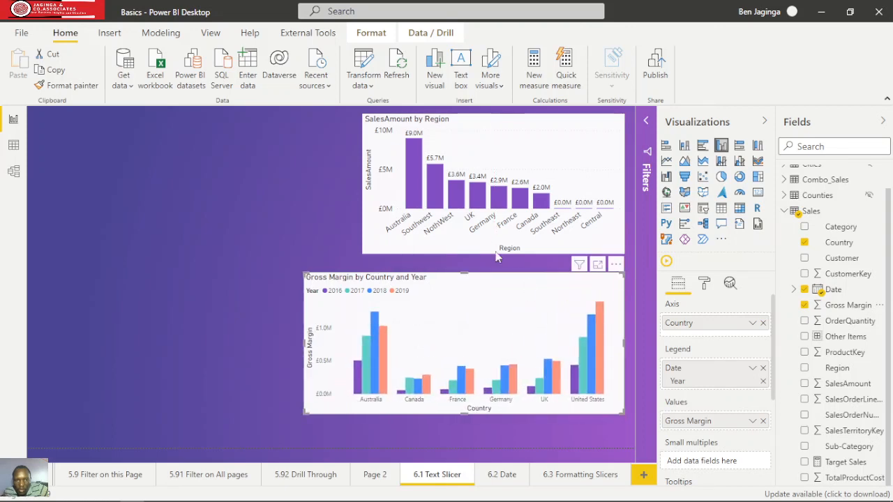
{"action": "left_click", "coordinate": [372, 201]}
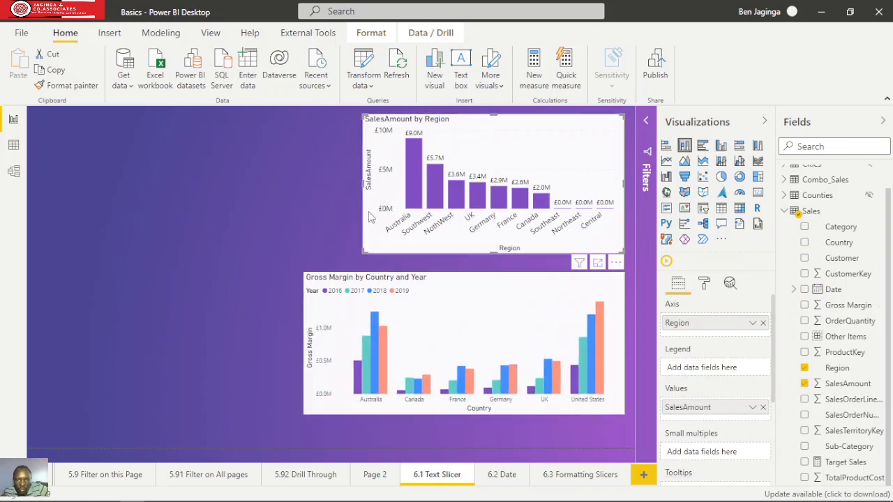
{"action": "left_click_drag", "start_coordinate": [363, 186], "coordinate": [310, 191]}
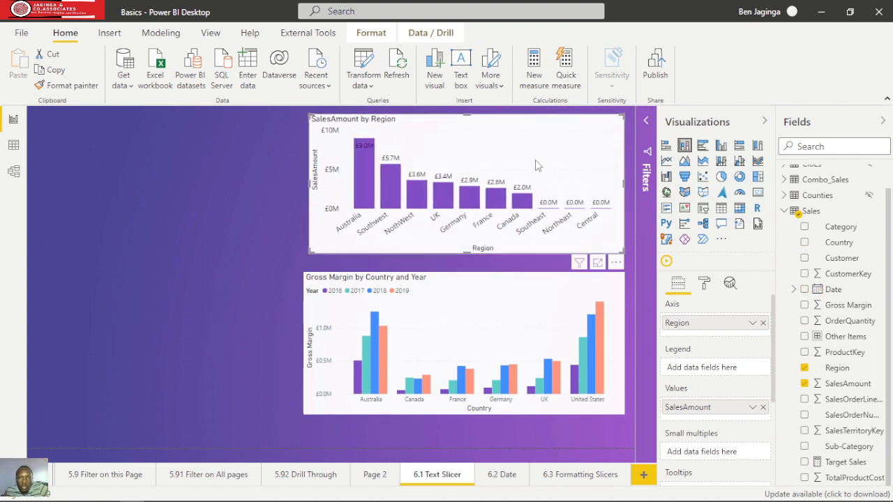
Copy the SalesAmount chart's formatting onto the Gross Margin chart with Format painter, and extend both charts leftward to a matching edge
{"action": "left_click", "coordinate": [68, 85]}
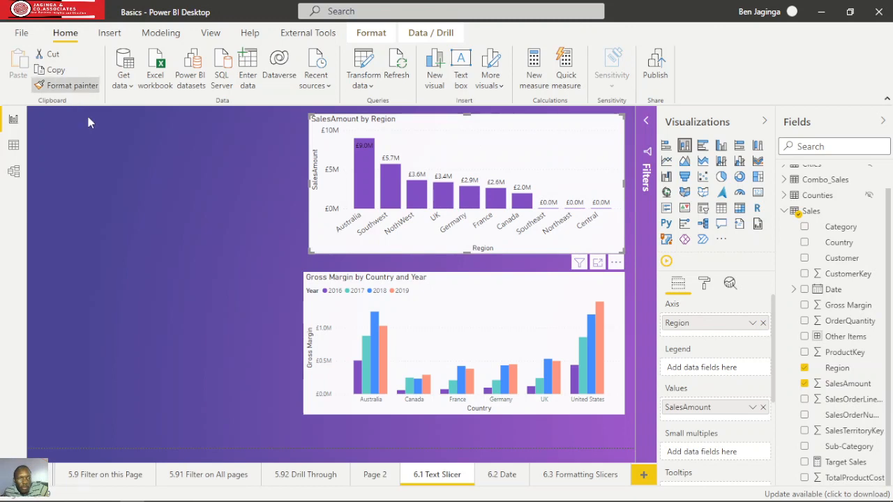
{"action": "left_click", "coordinate": [488, 328]}
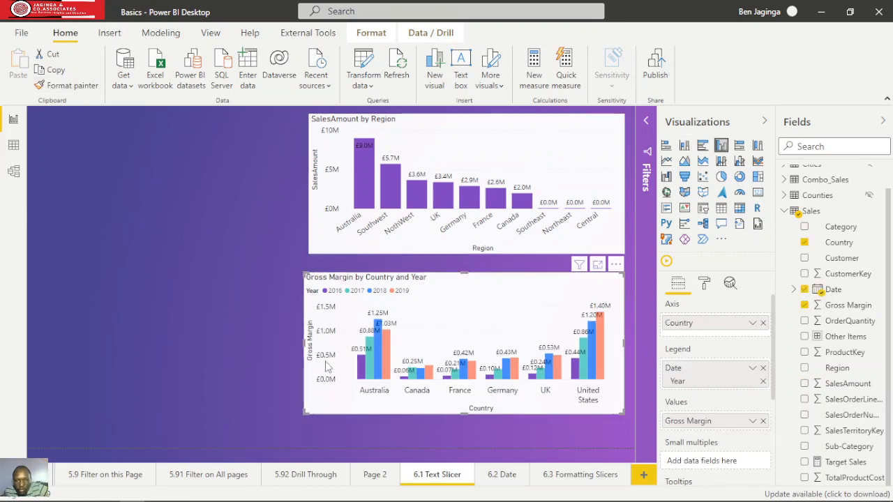
{"action": "left_click_drag", "start_coordinate": [300, 345], "coordinate": [216, 354]}
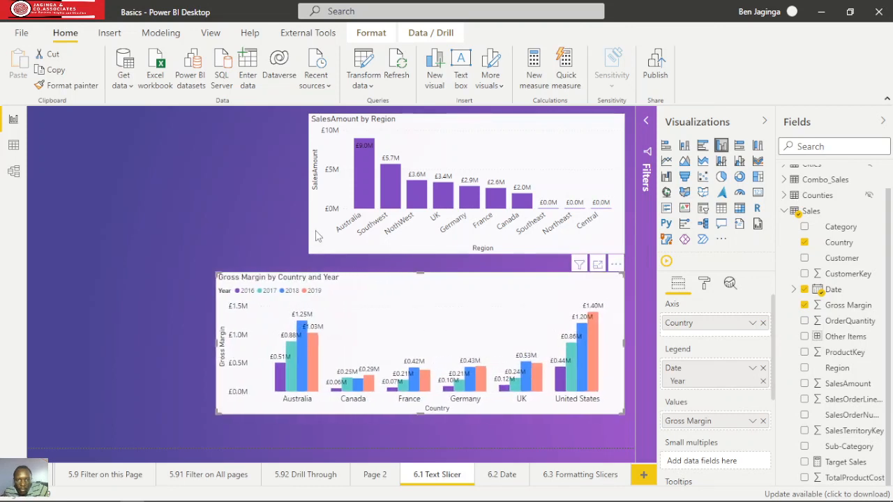
{"action": "left_click", "coordinate": [318, 220]}
{"action": "left_click_drag", "start_coordinate": [302, 185], "coordinate": [218, 198]}
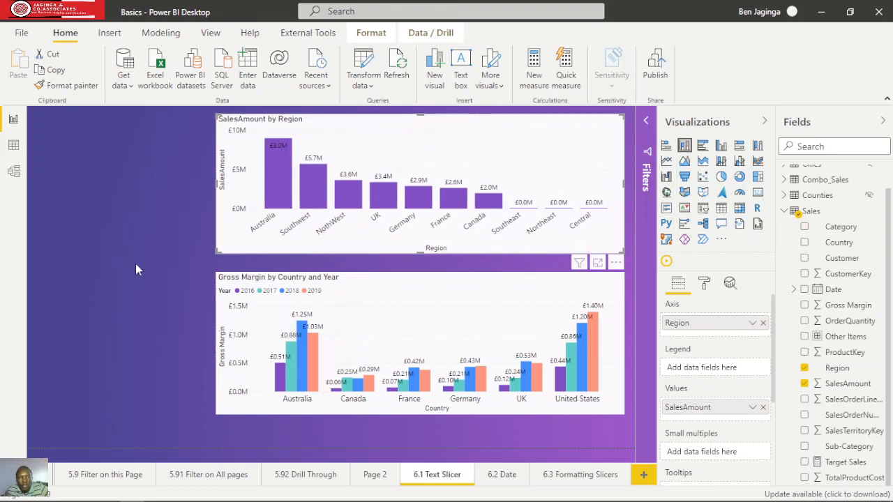
Add a Category slicer beside the SalesAmount chart and shrink it in width and height to a compact box around its entries
{"action": "left_click", "coordinate": [54, 284]}
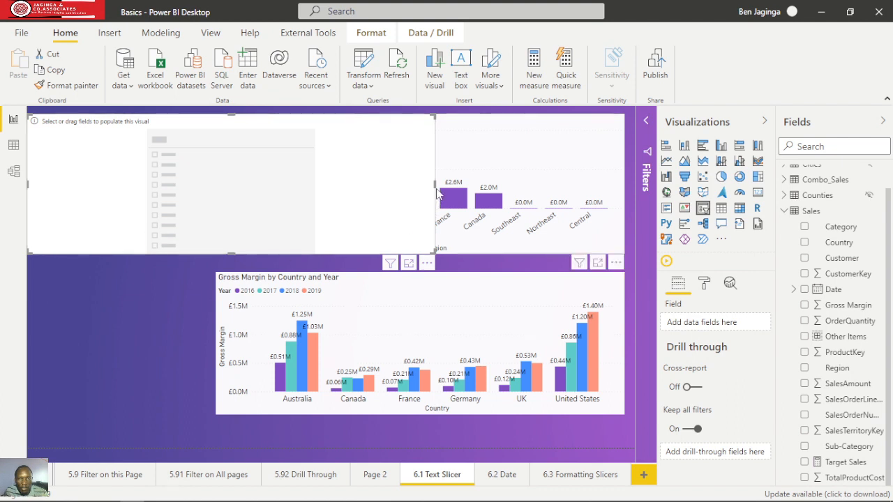
{"action": "left_click_drag", "start_coordinate": [435, 186], "coordinate": [204, 219]}
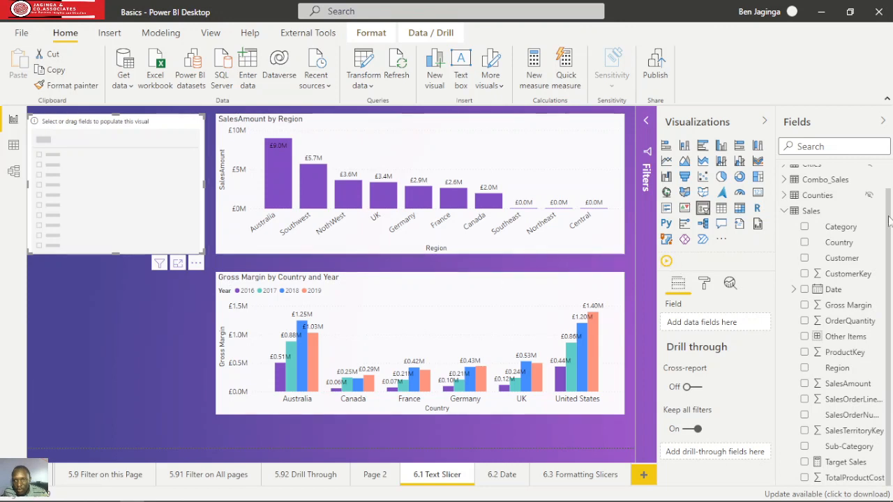
{"action": "left_click_drag", "start_coordinate": [848, 232], "coordinate": [733, 326]}
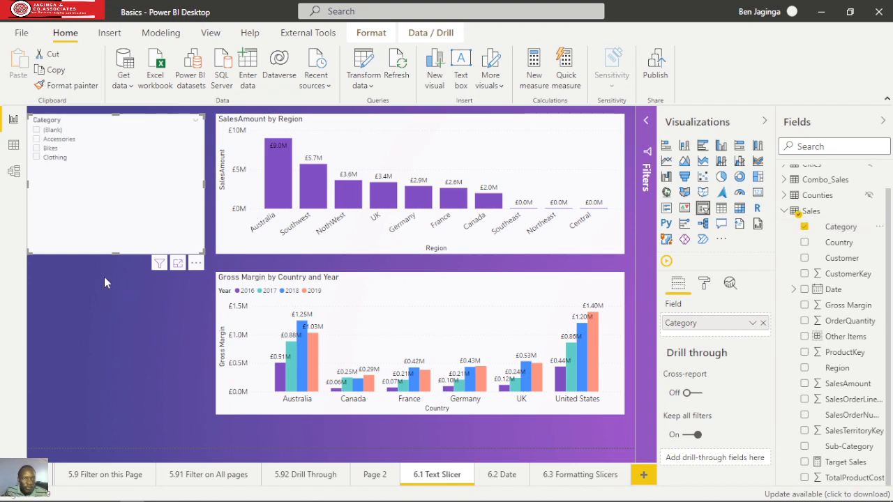
{"action": "left_click_drag", "start_coordinate": [115, 254], "coordinate": [114, 190]}
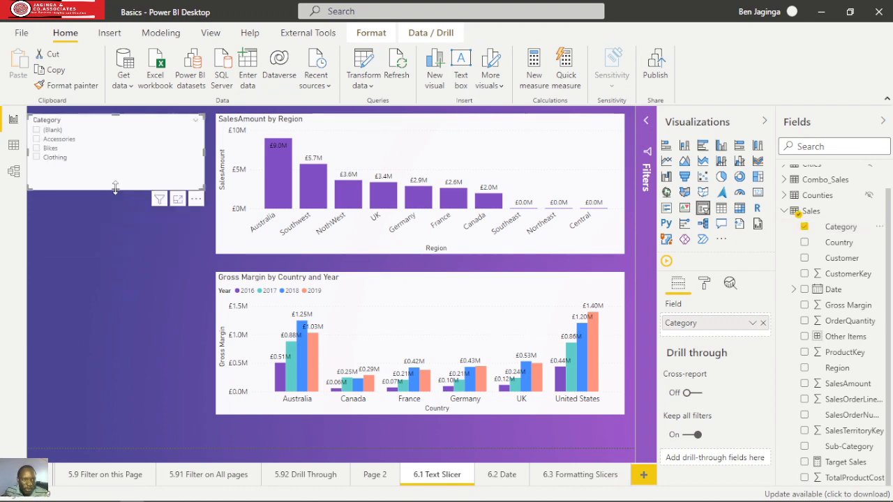
{"action": "left_click_drag", "start_coordinate": [204, 153], "coordinate": [99, 163]}
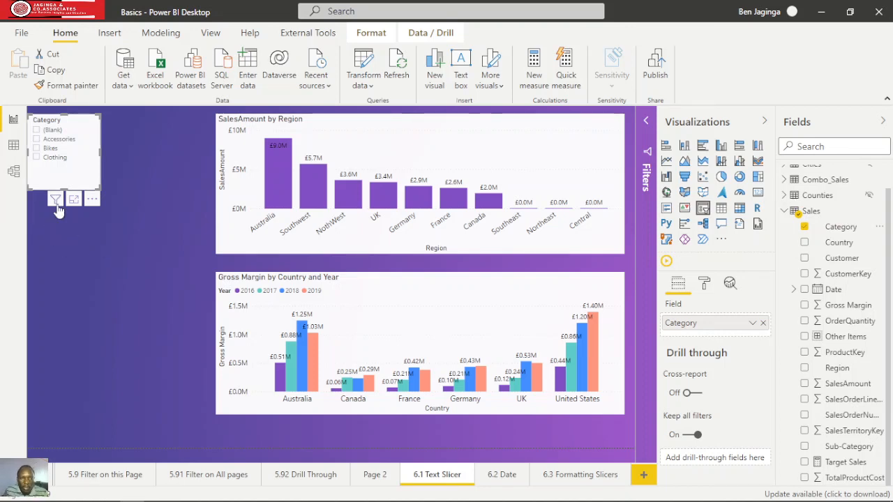
Test the Category slicer by filtering both charts to Accessories, Bikes and Clothing in turn
{"action": "mouse_move", "coordinate": [58, 210]}
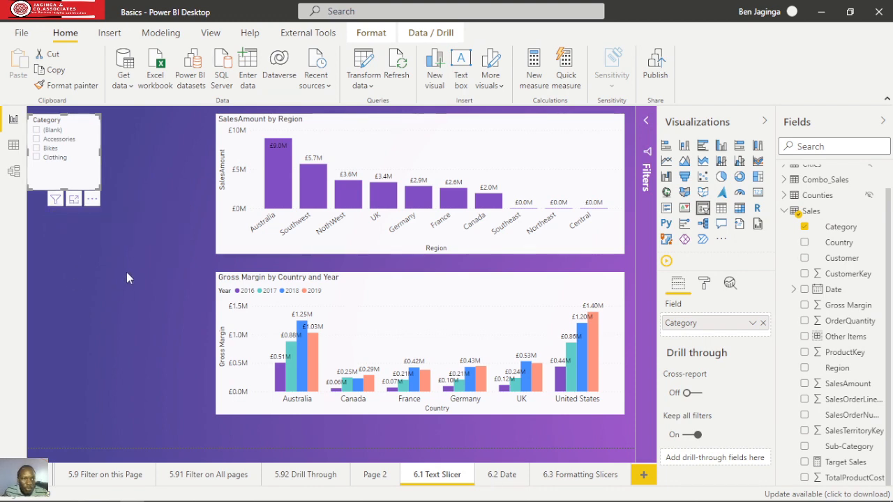
{"action": "left_click", "coordinate": [36, 139]}
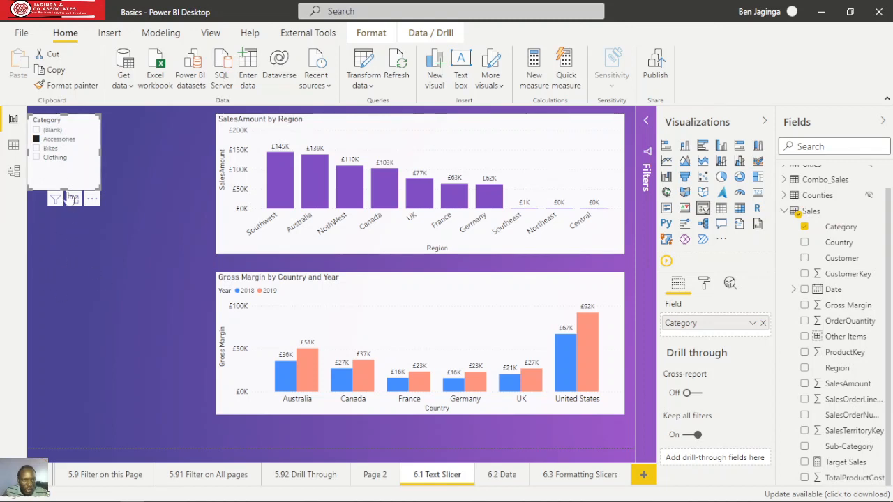
{"action": "left_click", "coordinate": [37, 149]}
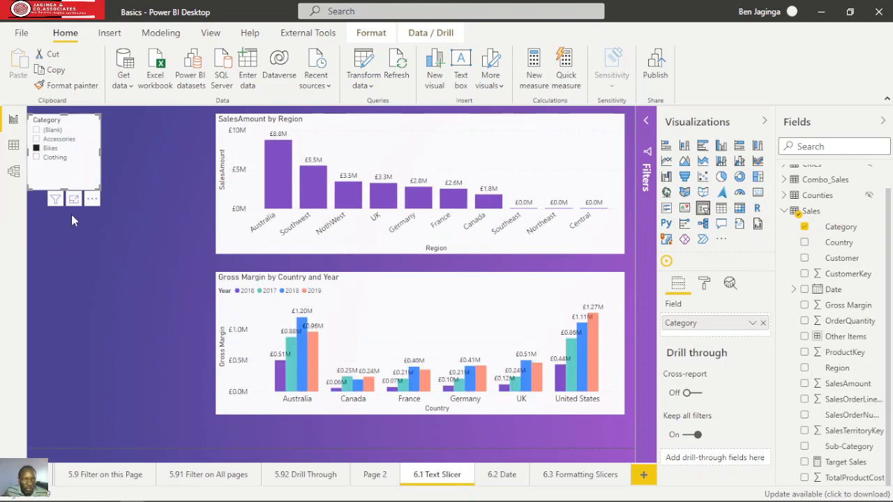
{"action": "left_click", "coordinate": [37, 158]}
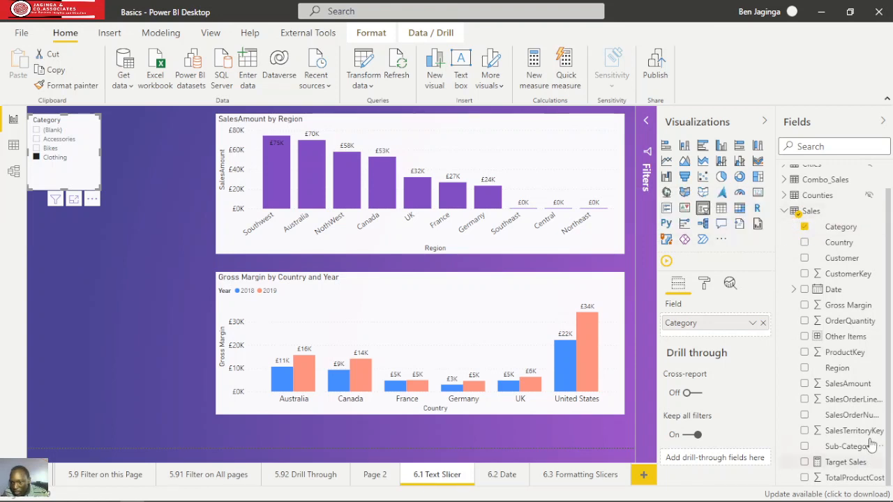
Add Sub-Category beneath Category in the slicer's field to form a two-level hierarchy
{"action": "left_click_drag", "start_coordinate": [858, 448], "coordinate": [741, 346]}
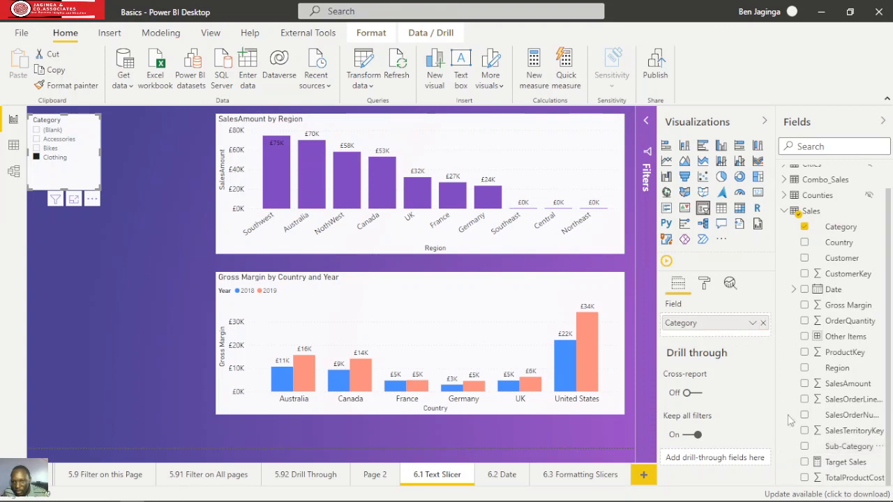
{"action": "left_click_drag", "start_coordinate": [848, 447], "coordinate": [694, 328]}
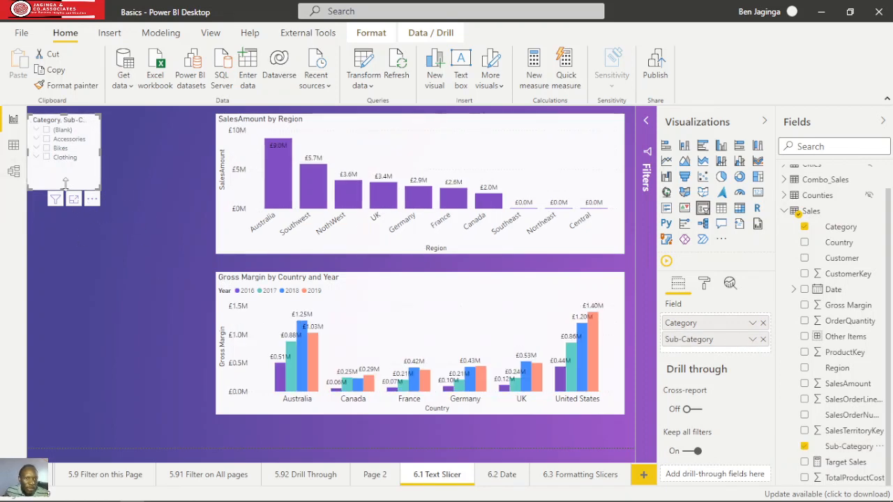
Expand Accessories in the slicer, filter the charts to Bike Racks and to Bike Stands in turn, and collapse the category
{"action": "left_click", "coordinate": [37, 140]}
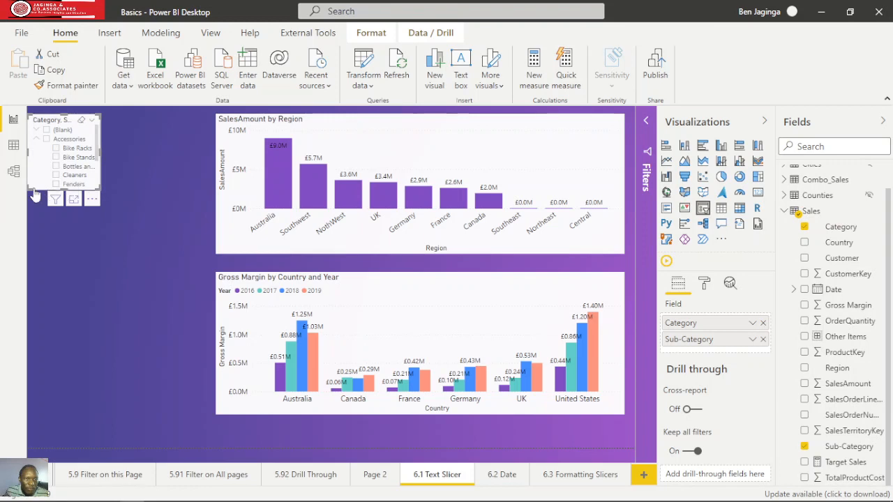
{"action": "left_click", "coordinate": [56, 149]}
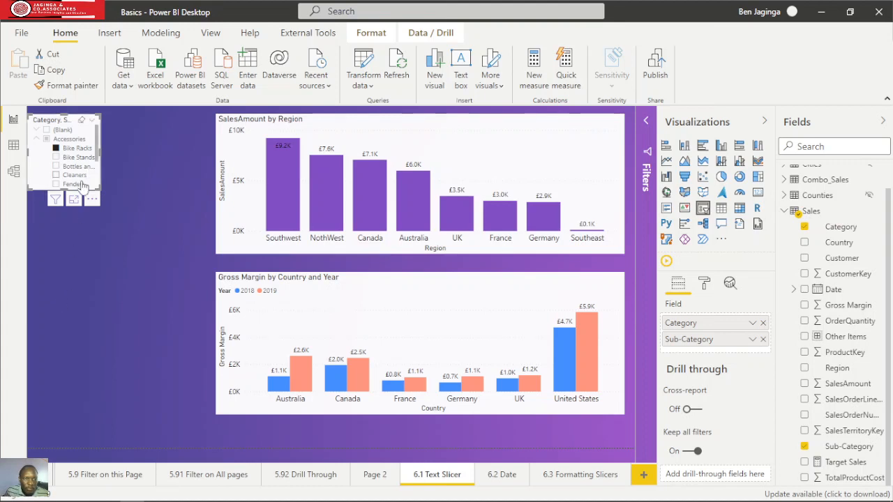
{"action": "left_click", "coordinate": [57, 158]}
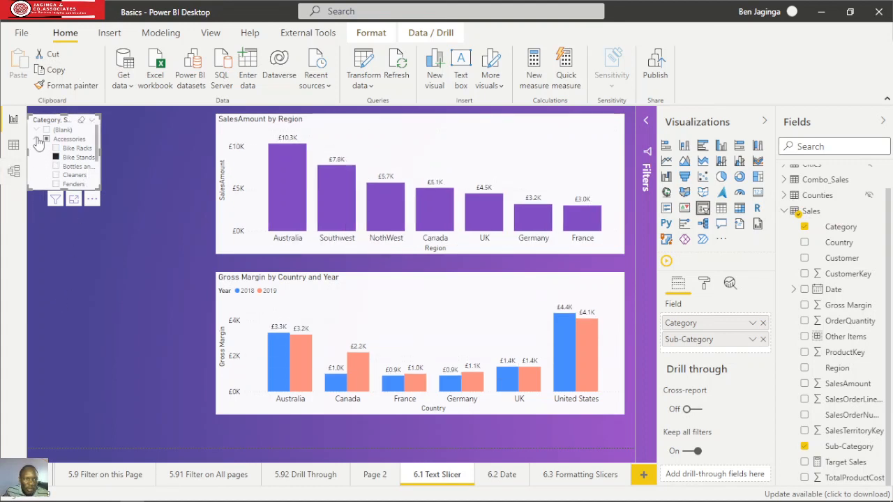
{"action": "left_click", "coordinate": [37, 140]}
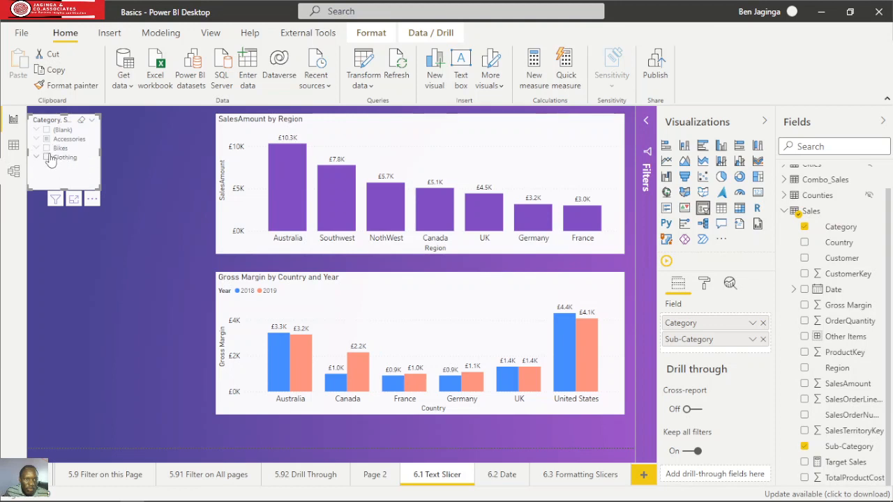
Expand Bikes in the slicer, filter the charts to Mountain Bikes and to Road Bikes in turn, and collapse the category
{"action": "left_click", "coordinate": [37, 148]}
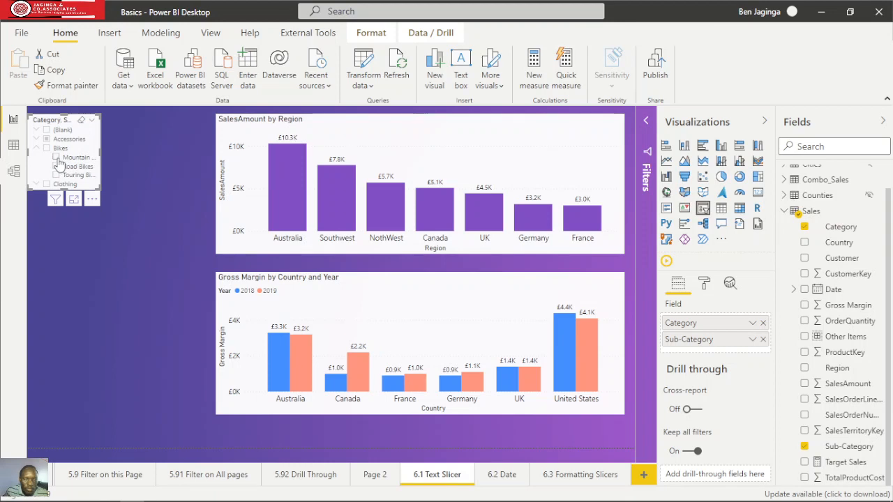
{"action": "left_click", "coordinate": [55, 157]}
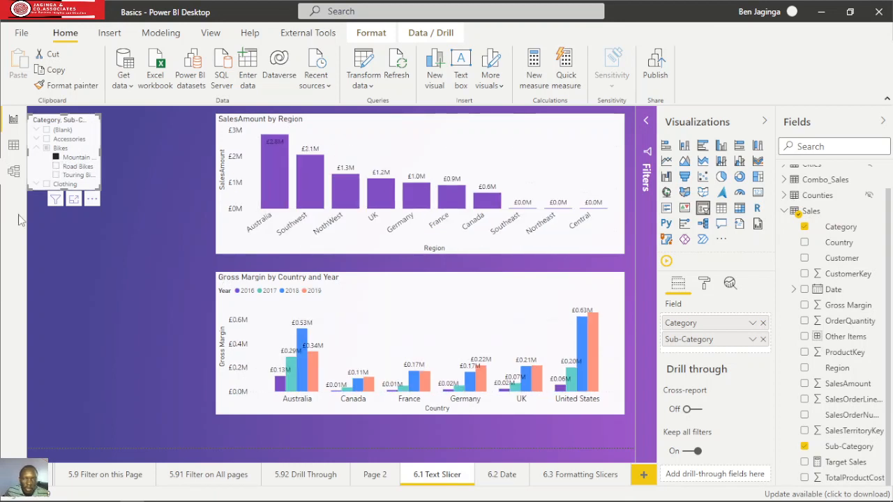
{"action": "left_click", "coordinate": [56, 166]}
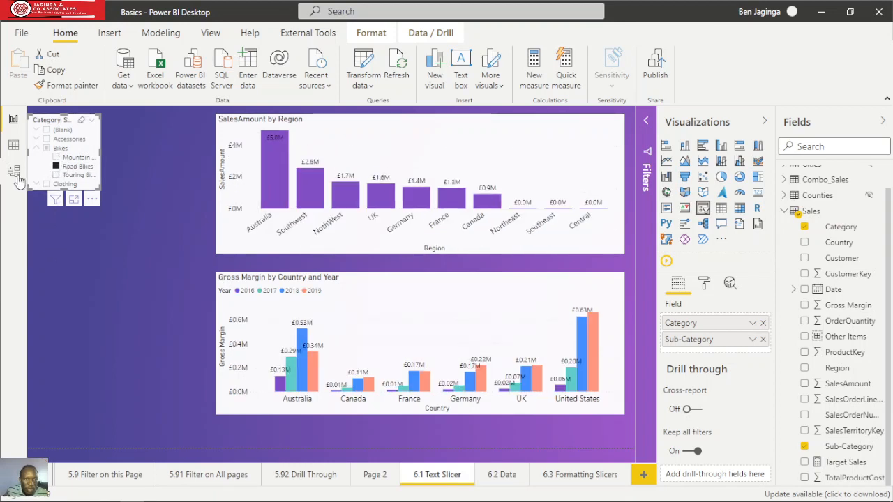
{"action": "left_click", "coordinate": [36, 149]}
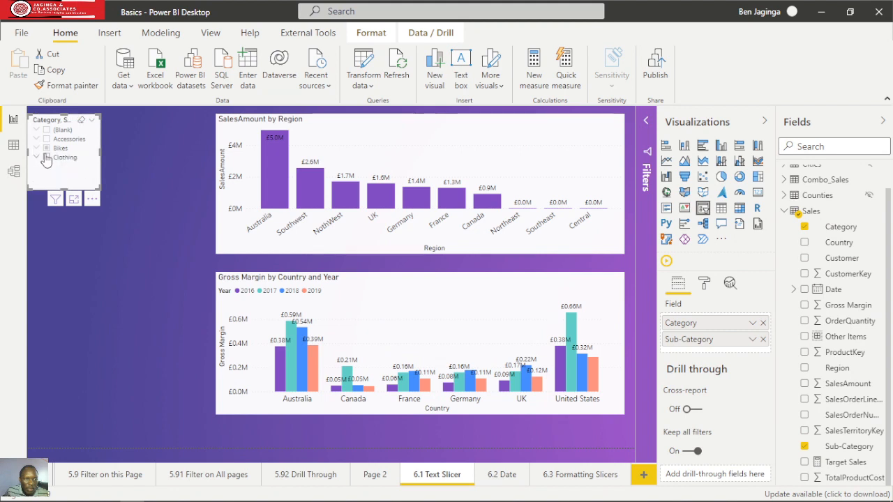
Expand Clothing in the slicer, filter the charts to Caps, Gloves and Jerseys in turn, and collapse the category
{"action": "left_click", "coordinate": [37, 157]}
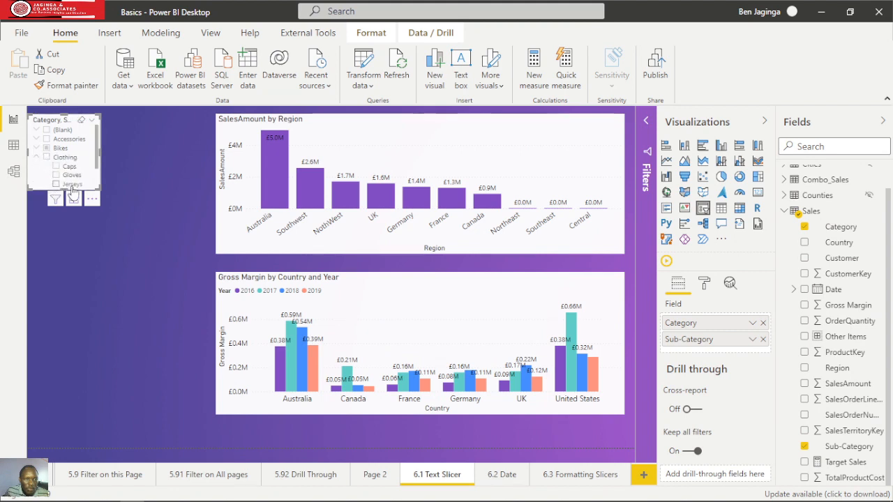
{"action": "left_click", "coordinate": [59, 167]}
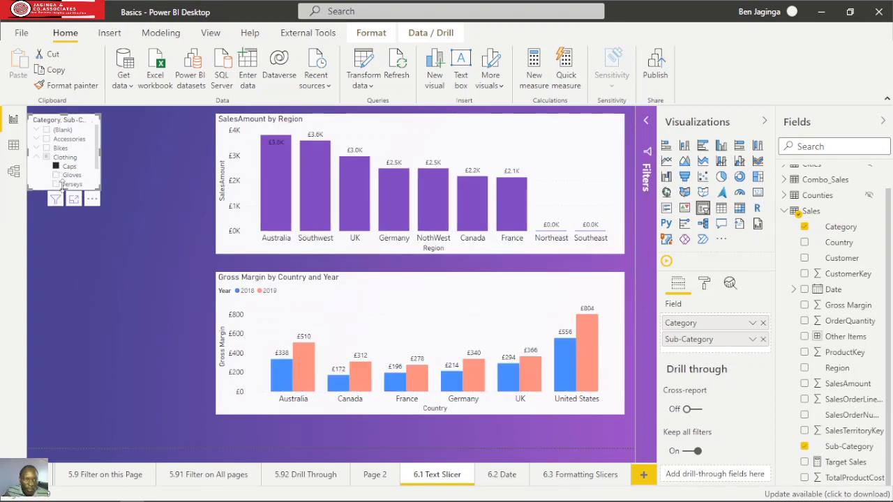
{"action": "left_click", "coordinate": [57, 175]}
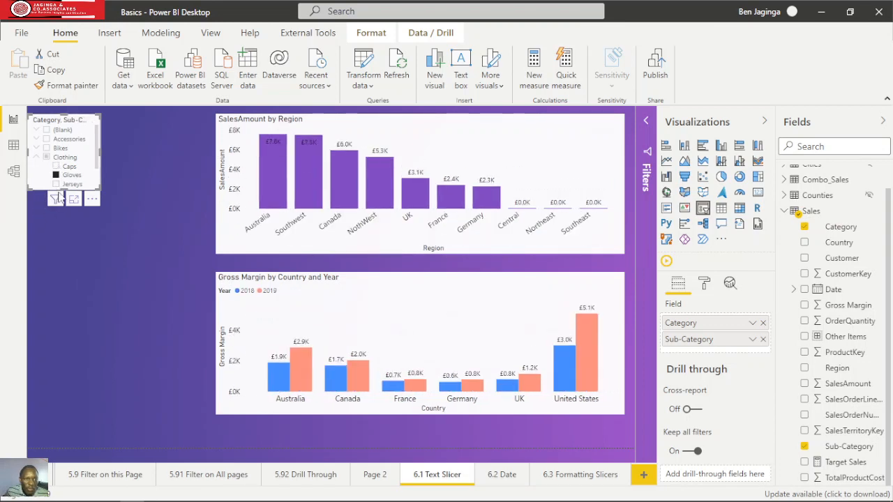
{"action": "left_click", "coordinate": [57, 184]}
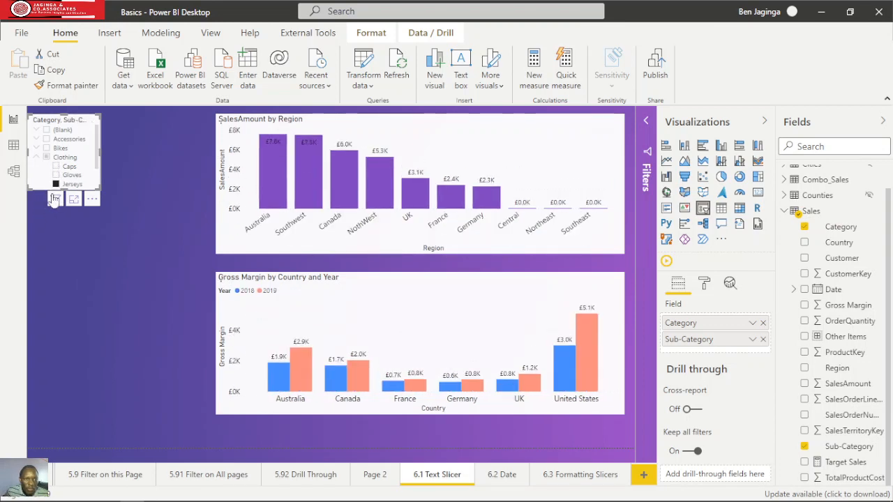
{"action": "left_click", "coordinate": [38, 158]}
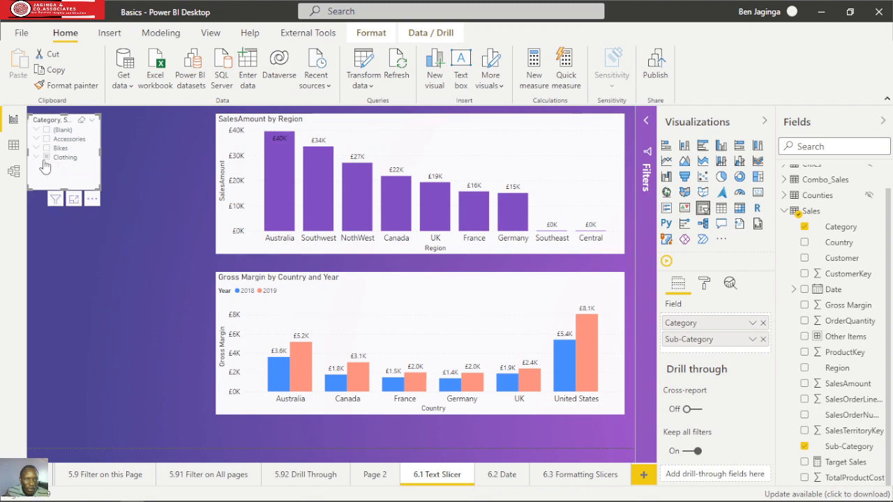